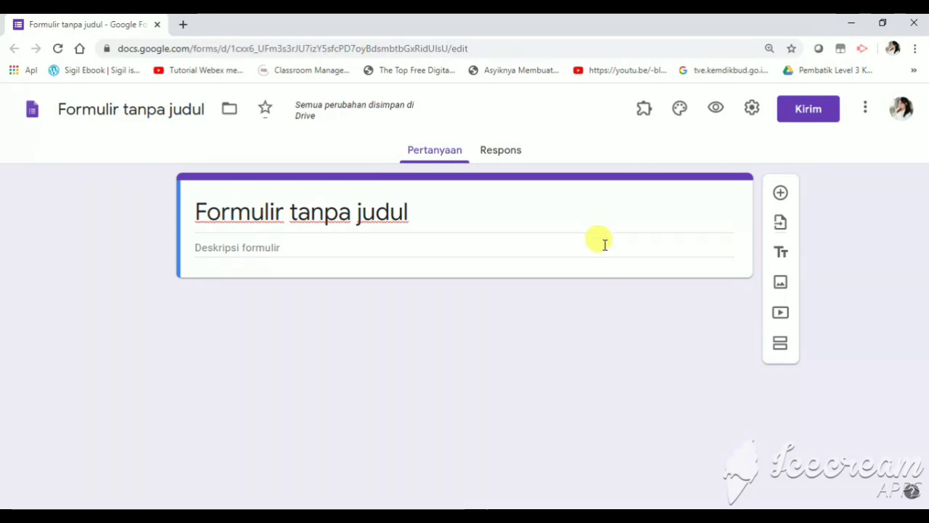
# Title the form 'SOAL LATIHAN GELOMBANG' with description XI MIPA "FISIKA" and add a first question
pyautogui.click(569, 224)
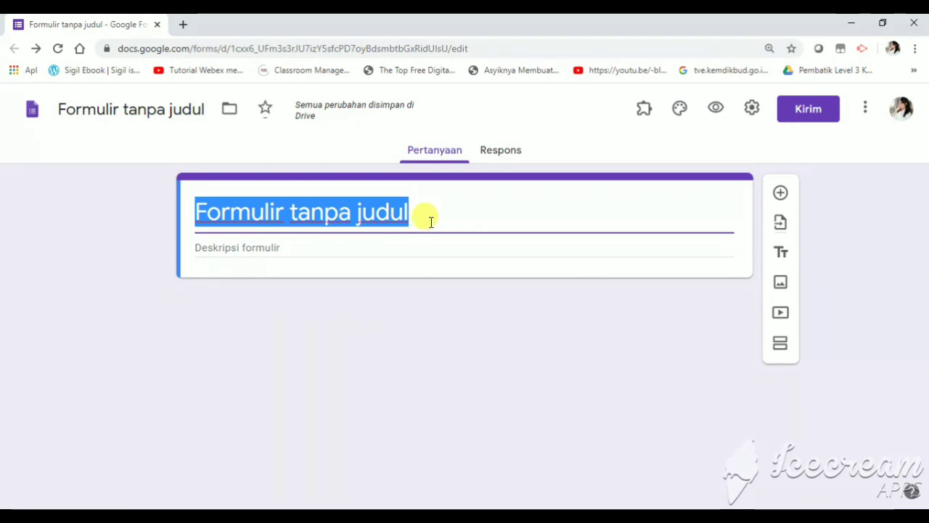
pyautogui.write('SOA')
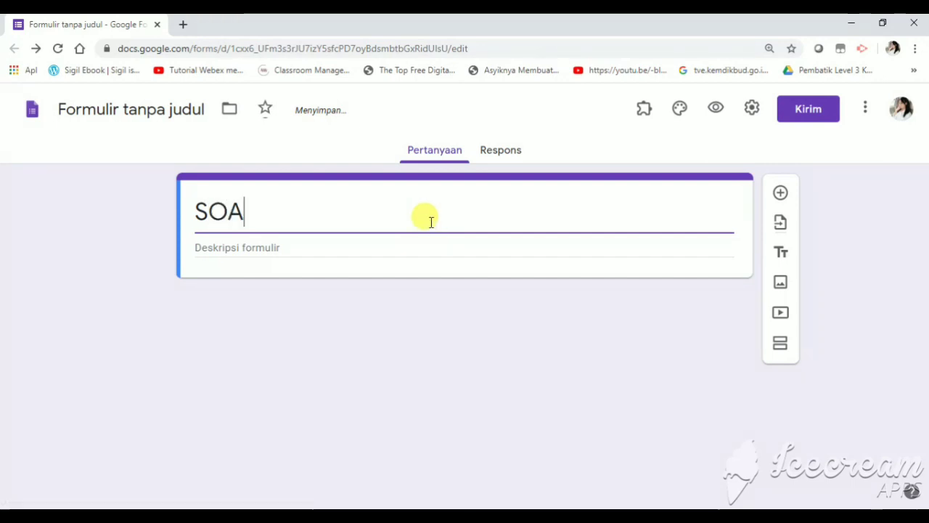
pyautogui.write('L LA')
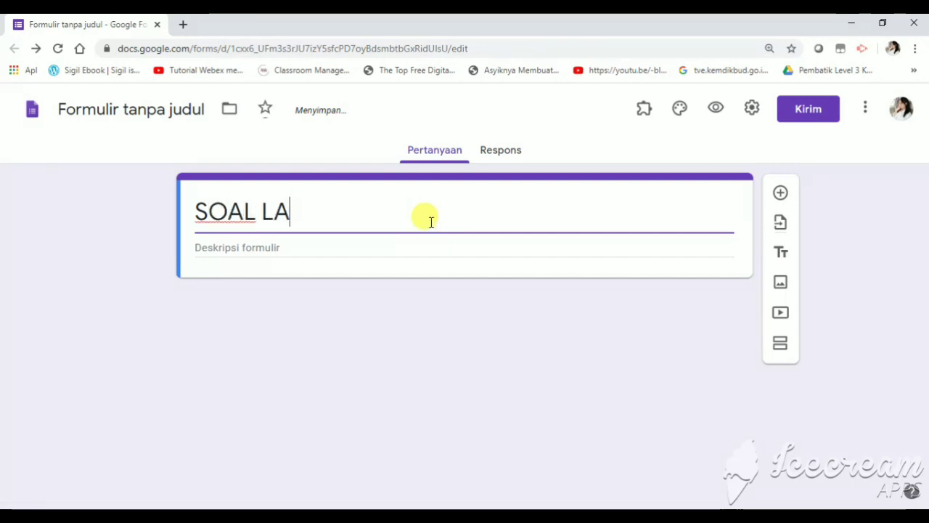
pyautogui.write('TIHAN')
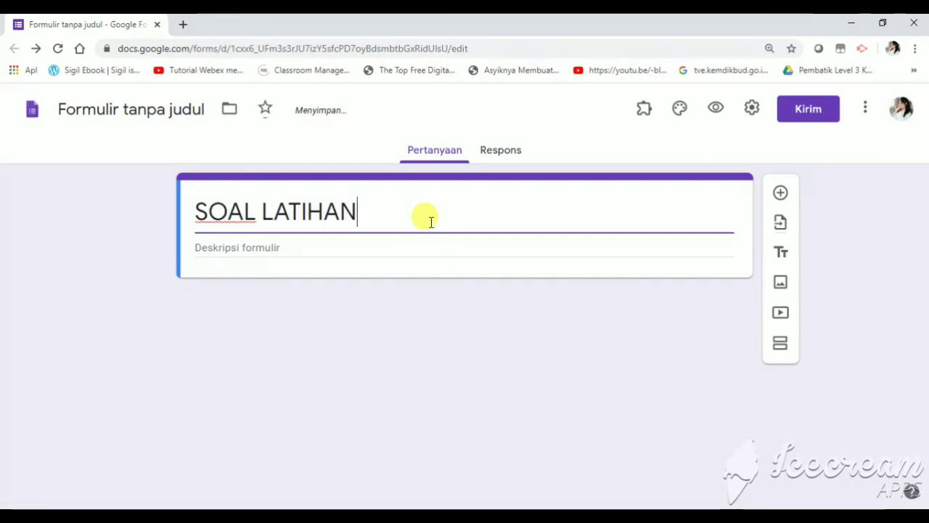
pyautogui.write(' GELOMBANG')
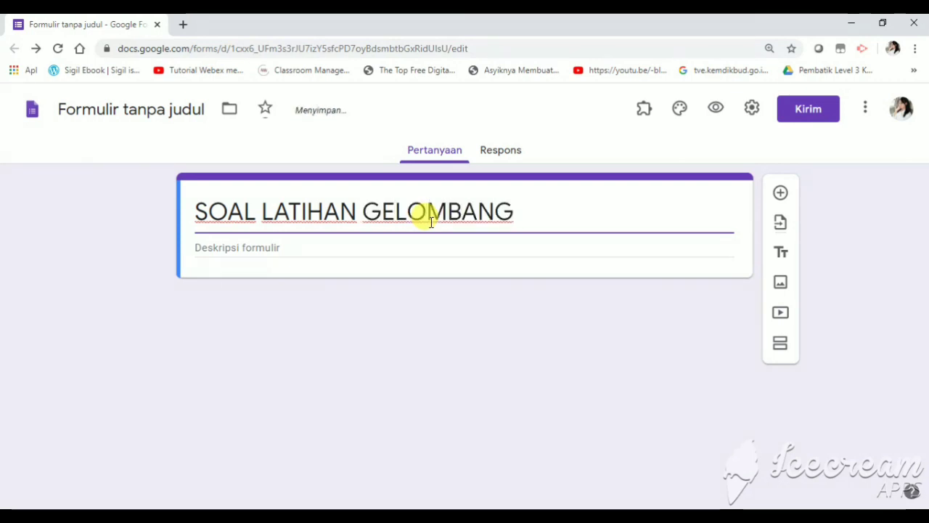
pyautogui.click(329, 250)
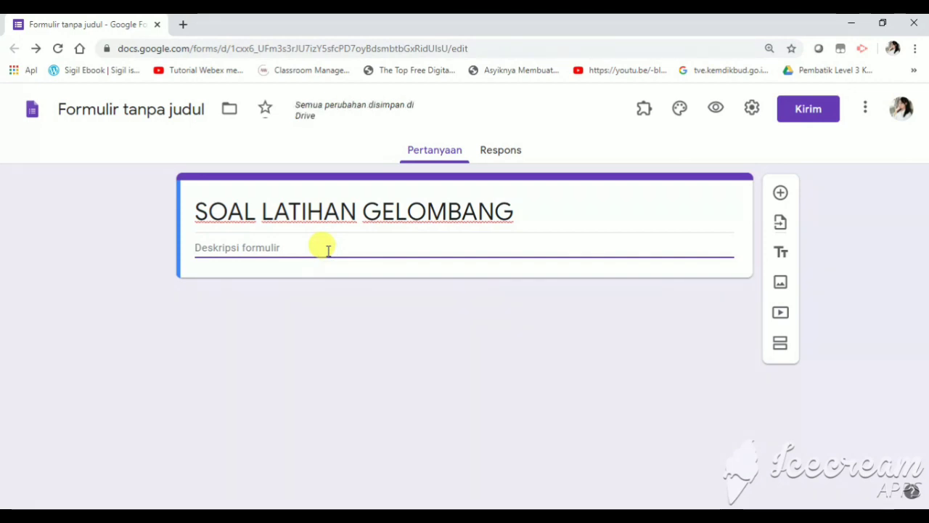
pyautogui.write('X')
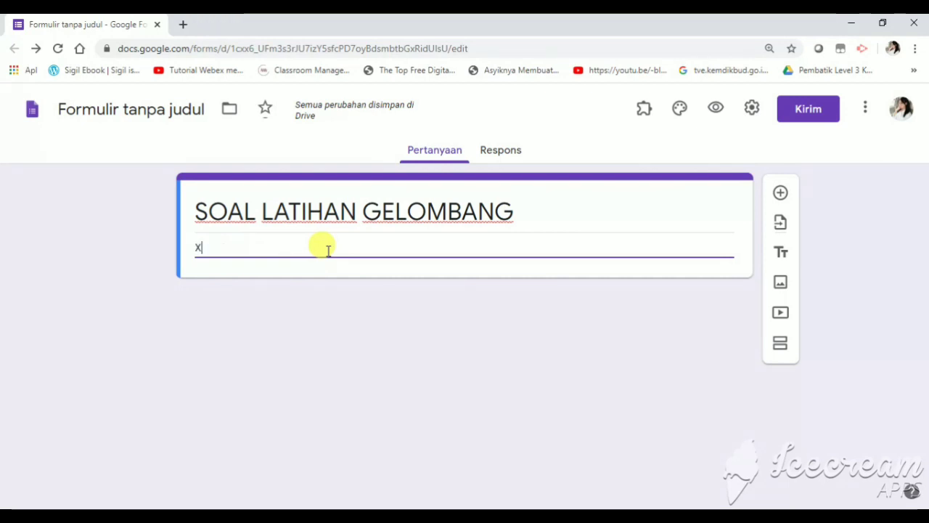
pyautogui.write('I MIPA "')
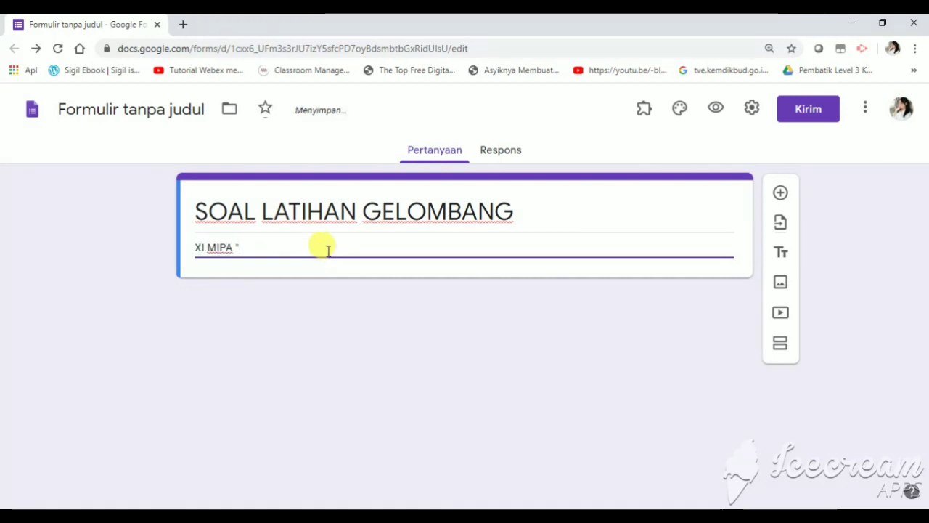
pyautogui.write('FISIKA"')
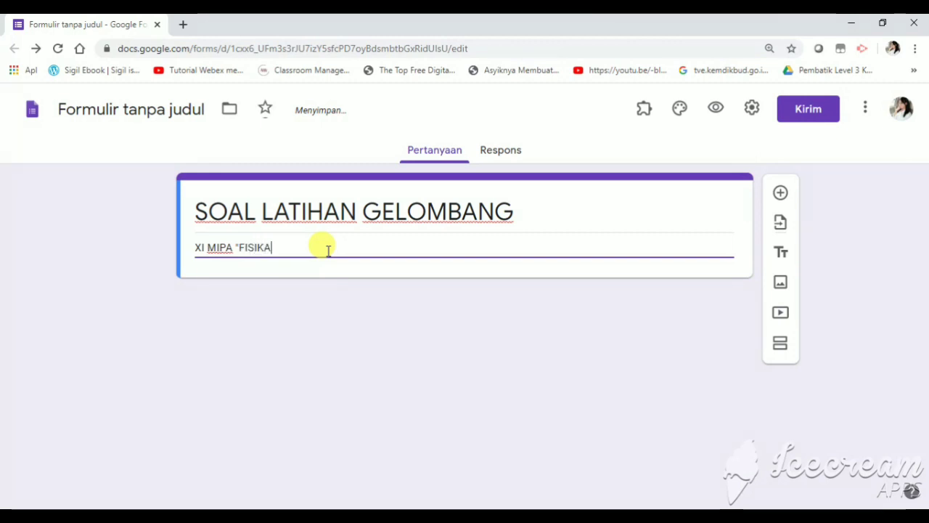
pyautogui.click(780, 193)
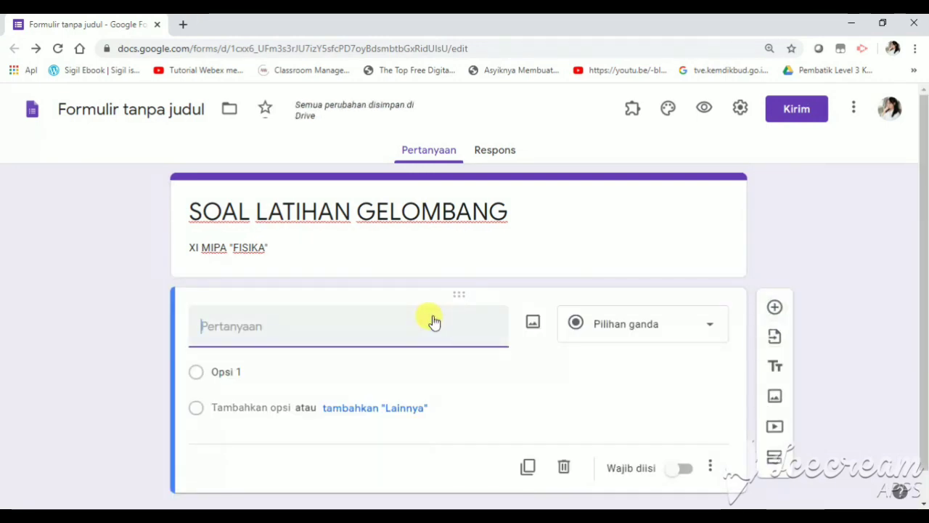
# Make the first question a required 'Nama Lengkap Siswa' and add another question below it
pyautogui.write('NamaL')
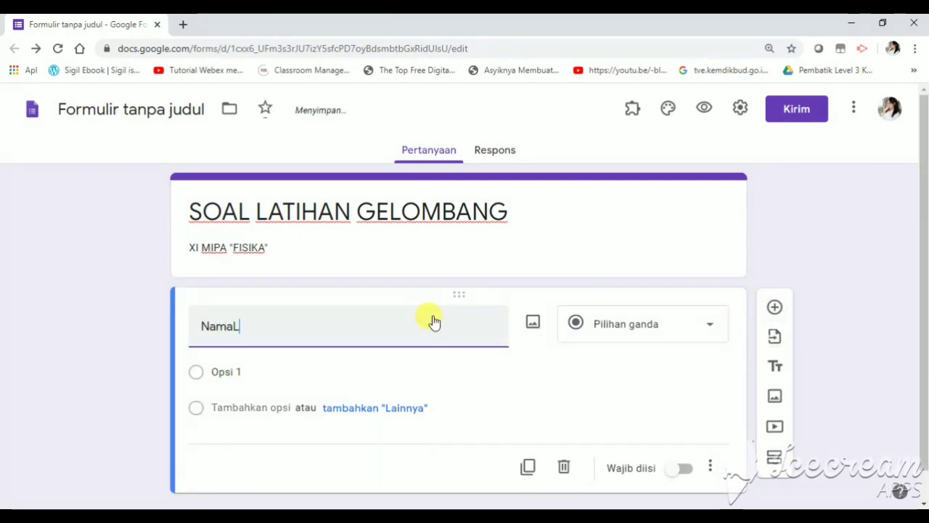
pyautogui.write('engkap S')
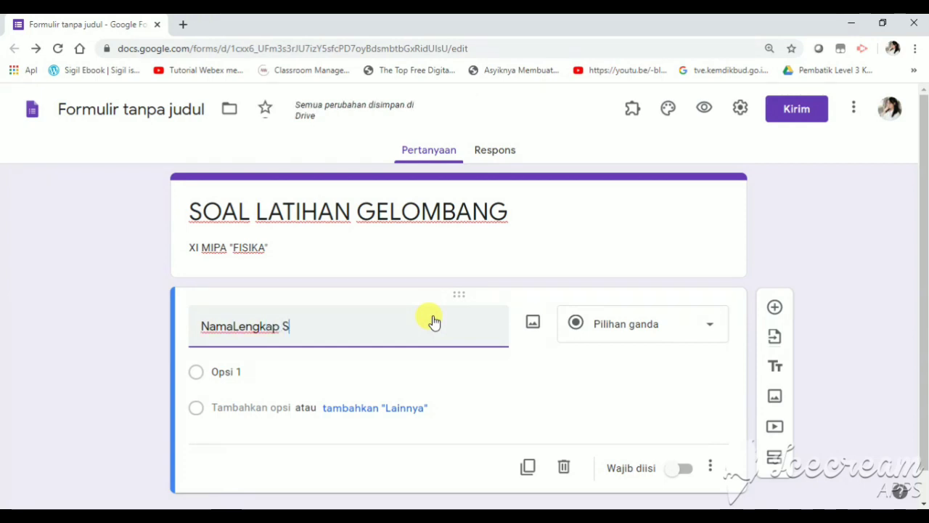
pyautogui.write('iswa')
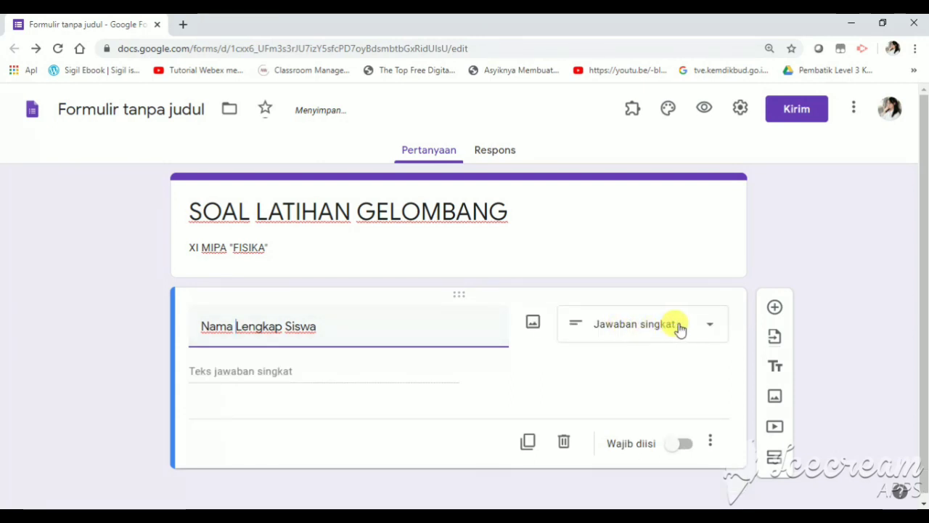
pyautogui.click(686, 444)
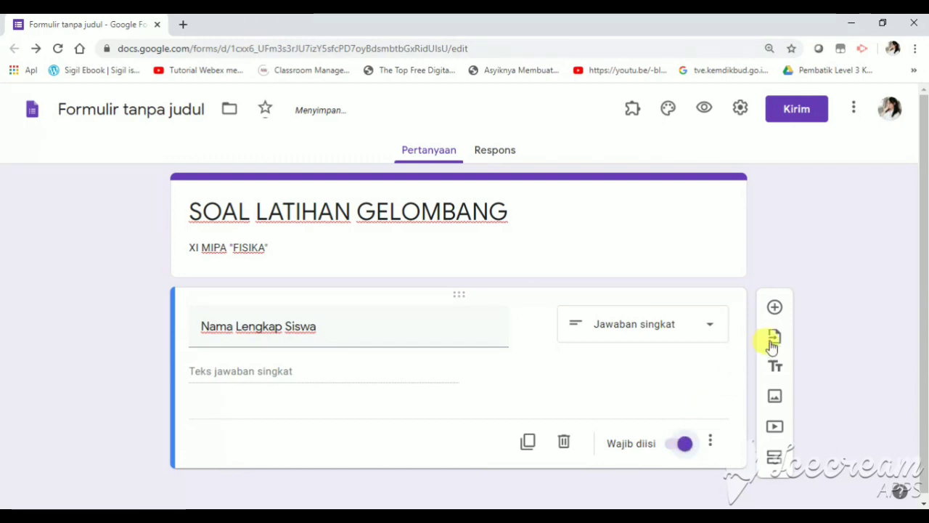
pyautogui.click(775, 308)
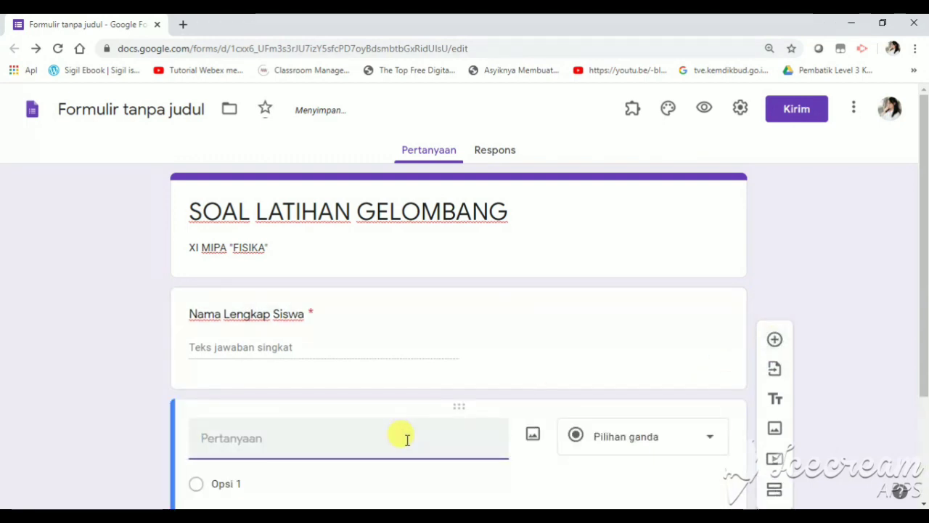
# Create a required 'Kelas' question with options x mipa 1, x mipa 2 and x mipa 3
pyautogui.write('Kelas')
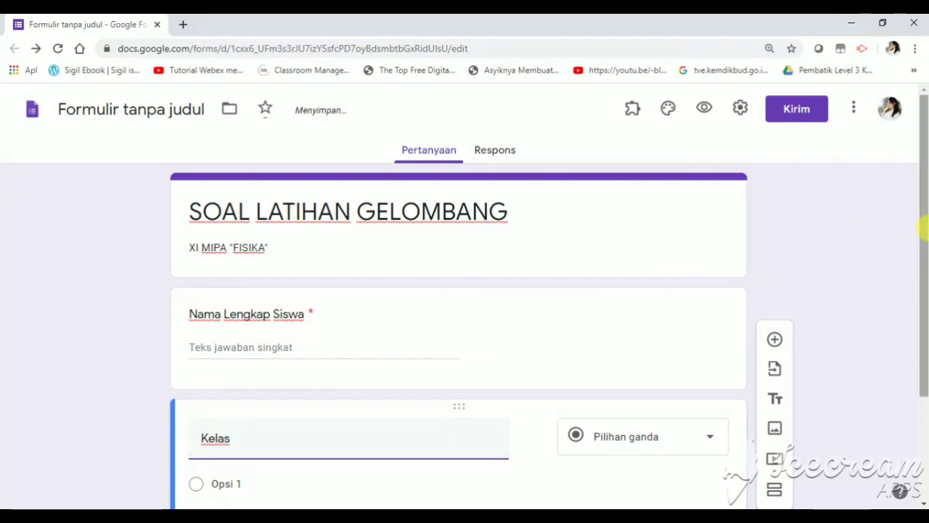
pyautogui.moveTo(925, 238); pyautogui.dragTo(923, 336)
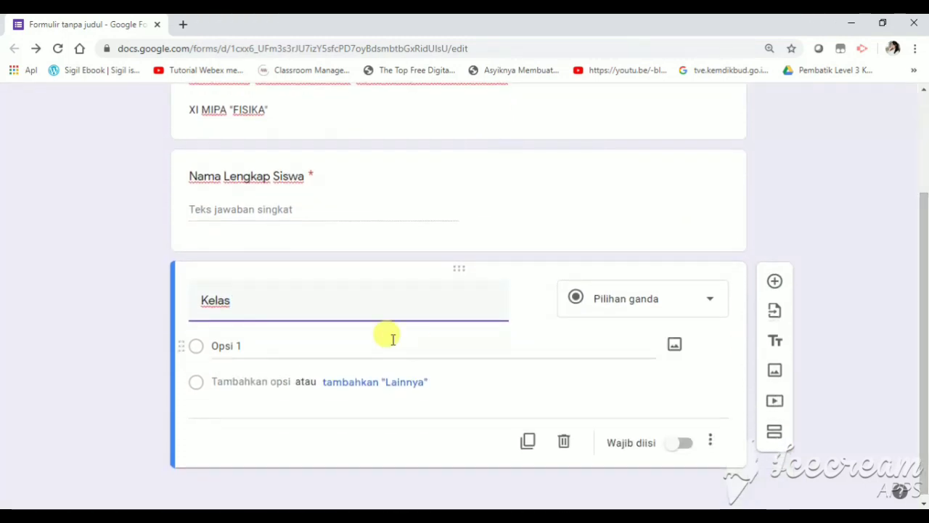
pyautogui.click(246, 346)
pyautogui.write('x mi')
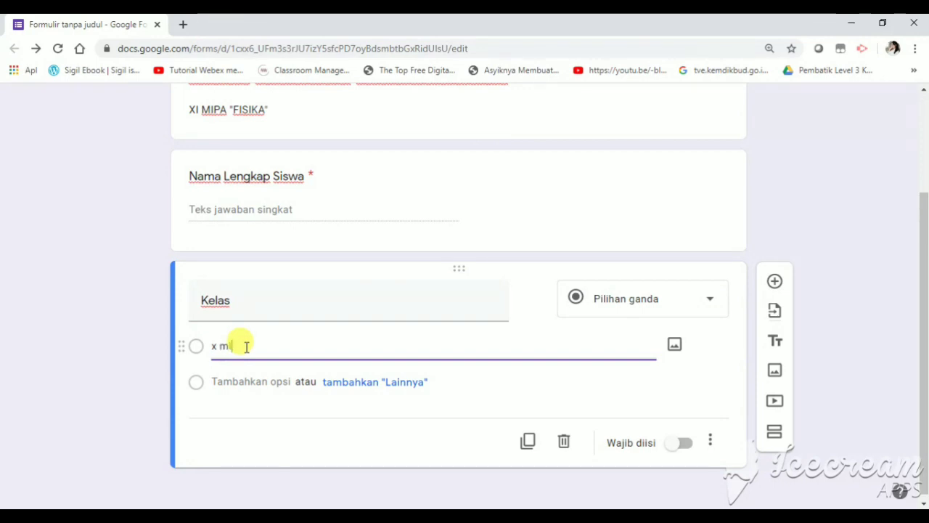
pyautogui.write('pa')
pyautogui.press('Return')
pyautogui.write('x mip')
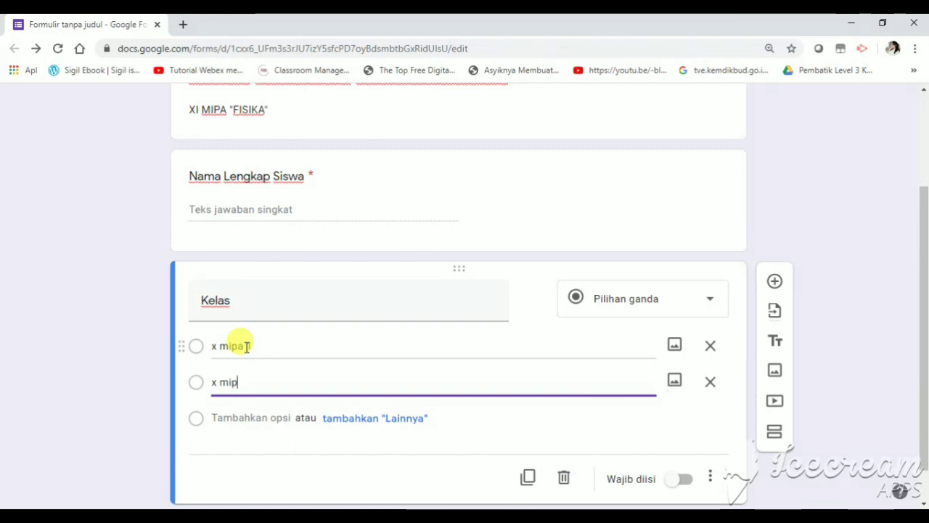
pyautogui.write('a')
pyautogui.press('BackSpace')
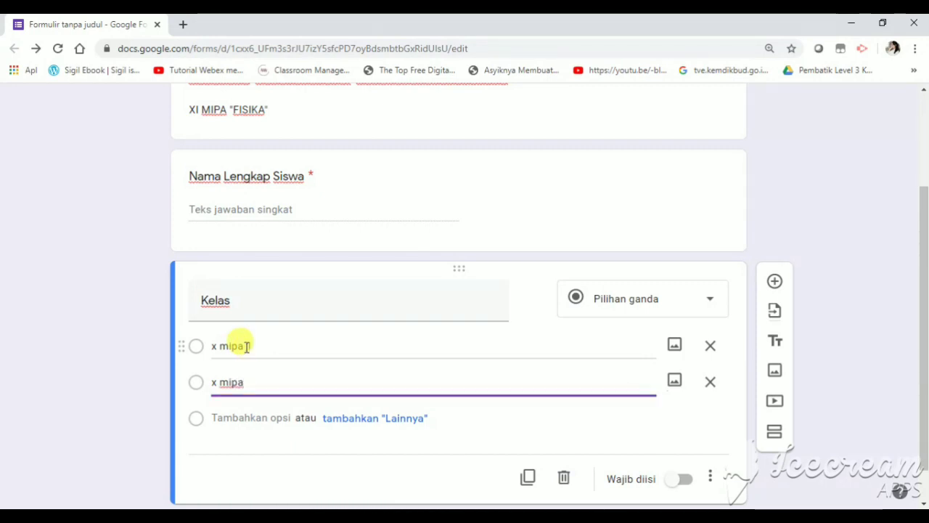
pyautogui.press('Return')
pyautogui.write('x')
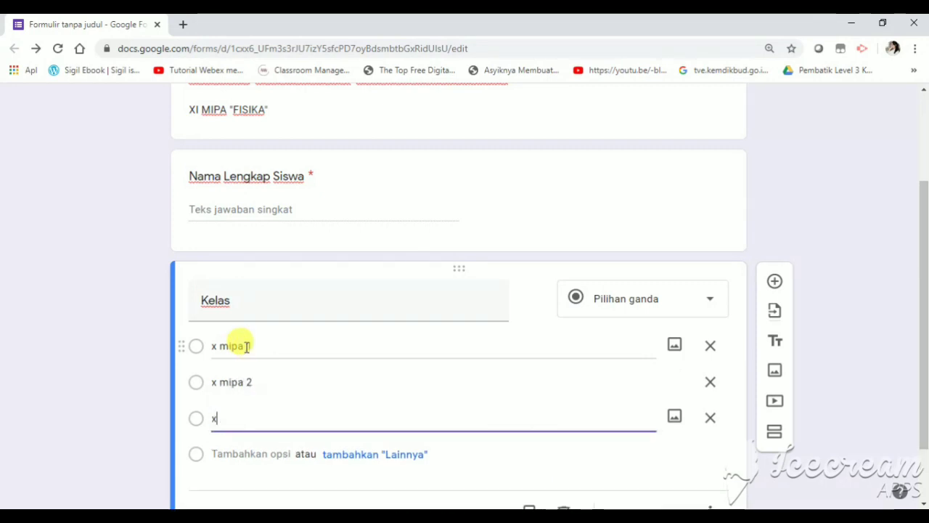
pyautogui.write(' mipa 3')
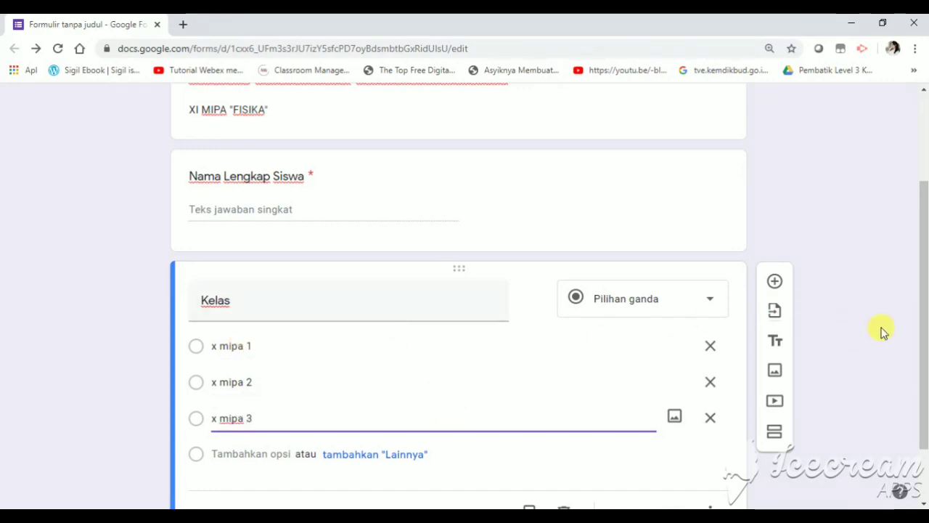
pyautogui.moveTo(919, 356); pyautogui.dragTo(920, 404)
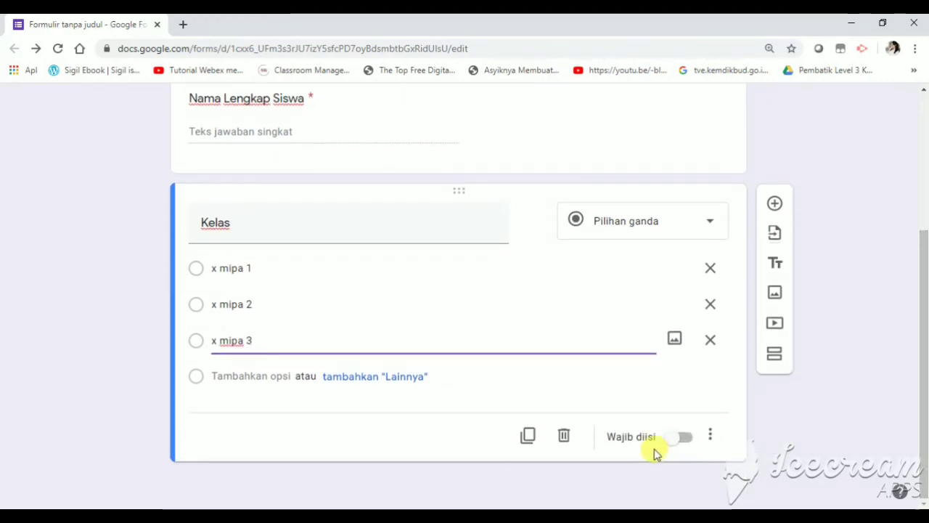
pyautogui.click(685, 437)
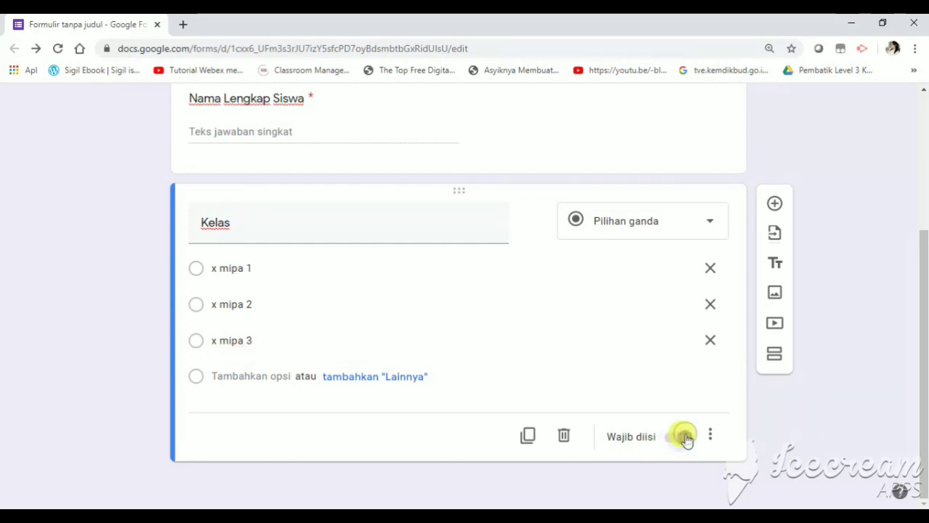
pyautogui.click(774, 204)
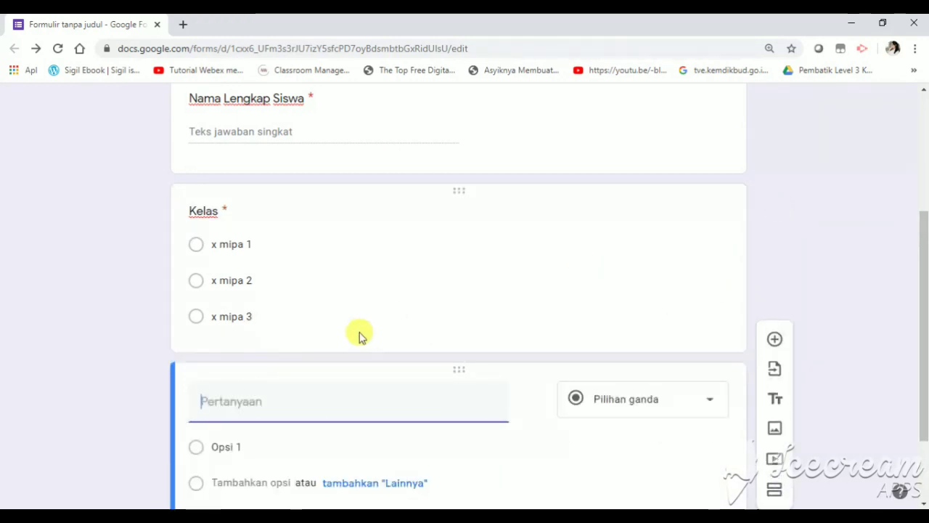
# Title the new question 'Token/Password', correcting the typo
pyautogui.write('T')
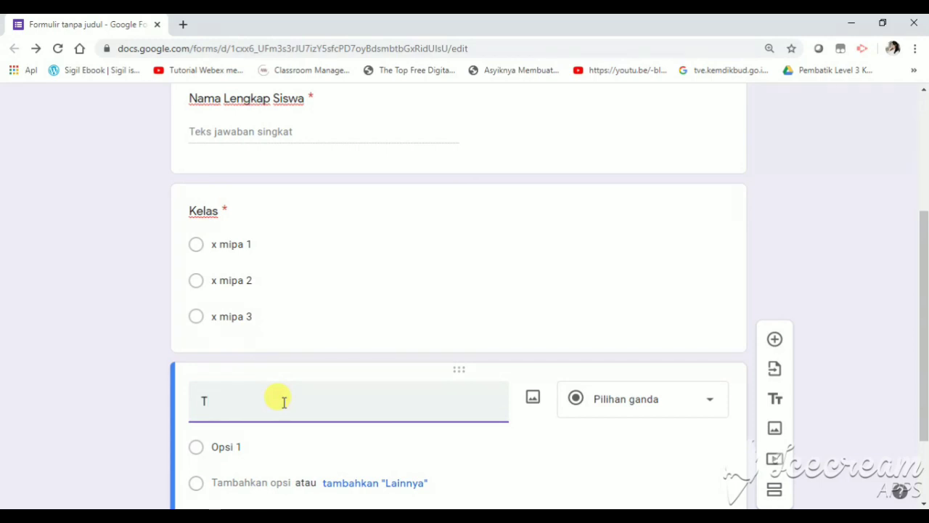
pyautogui.write('oken?')
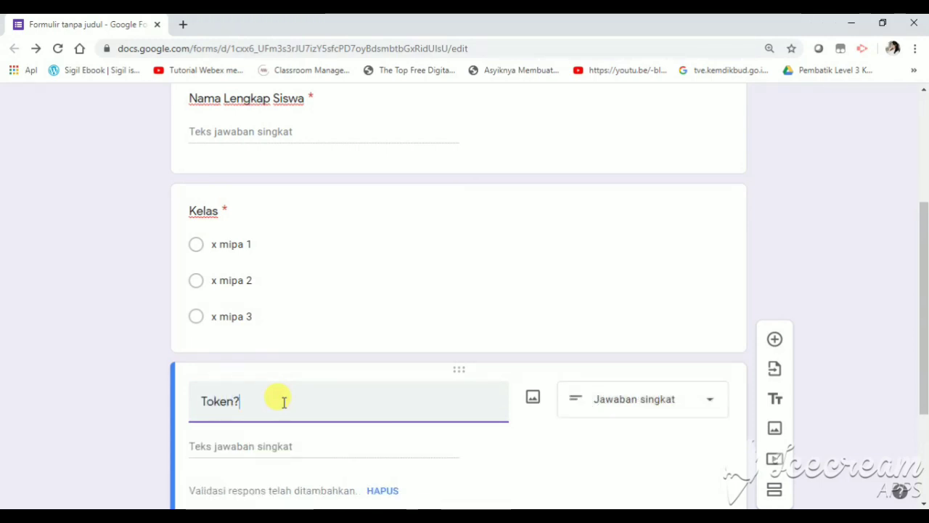
pyautogui.write('pass')
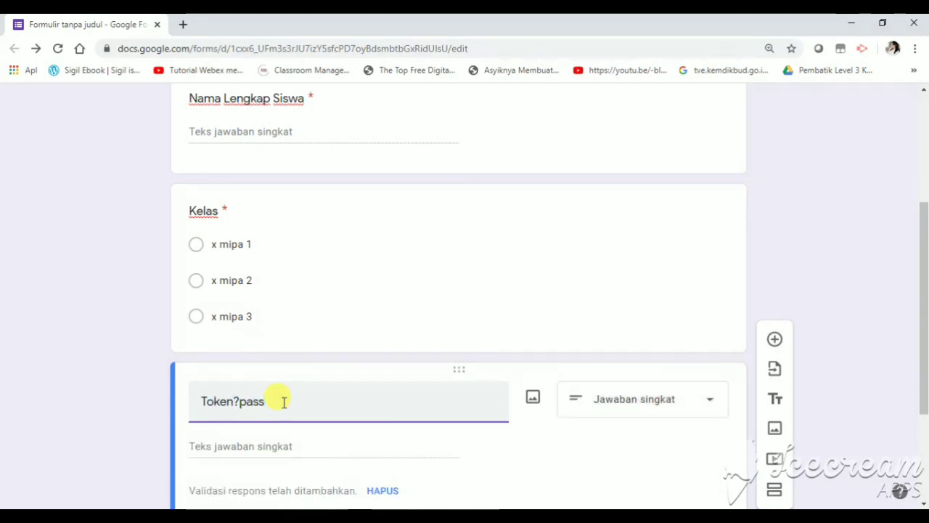
pyautogui.write('word')
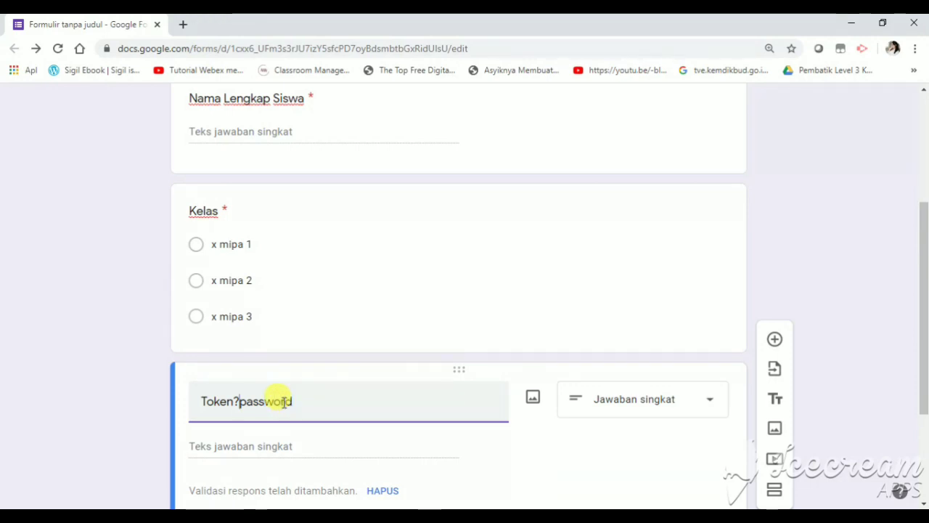
pyautogui.press('Left')
pyautogui.press('Left')
pyautogui.press('Left')
pyautogui.press('Left')
pyautogui.press('Left')
pyautogui.press('Left')
pyautogui.press('Left')
pyautogui.press('BackSpace')
pyautogui.press('BackSpace')
pyautogui.write('/P')
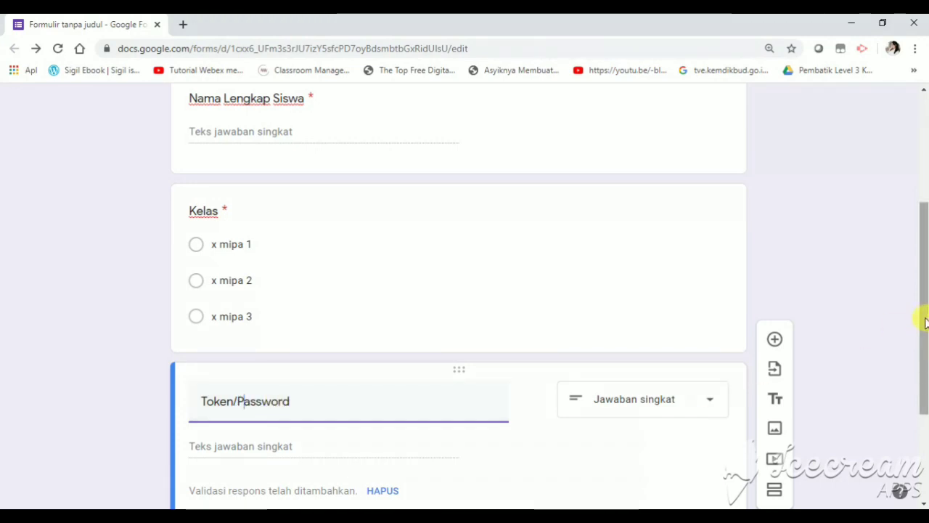
pyautogui.moveTo(923, 322); pyautogui.dragTo(923, 400)
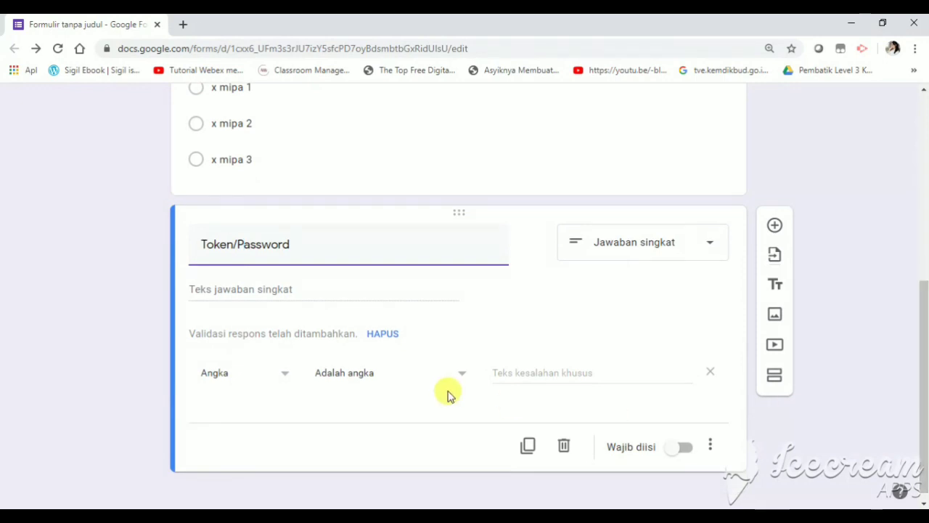
# Set its response validation to Teks, Berisi, with the token value as required text
pyautogui.click(285, 378)
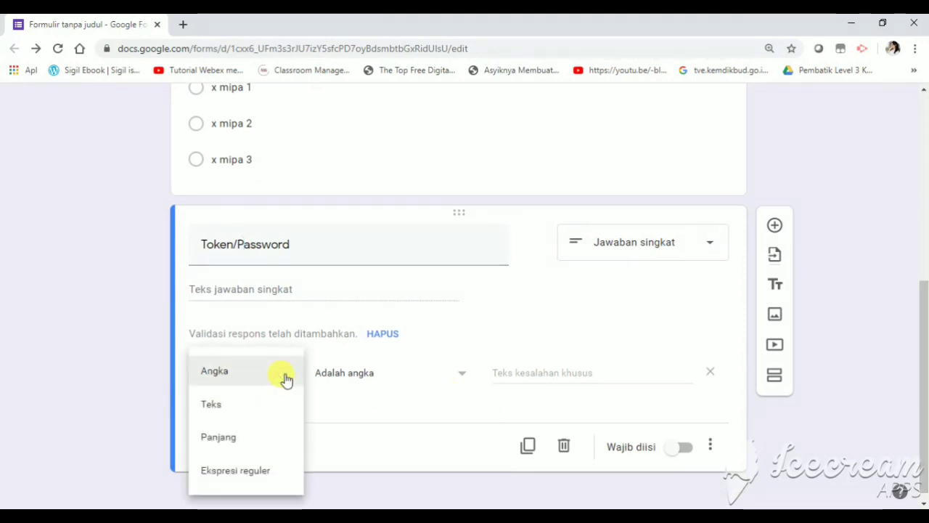
pyautogui.click(240, 412)
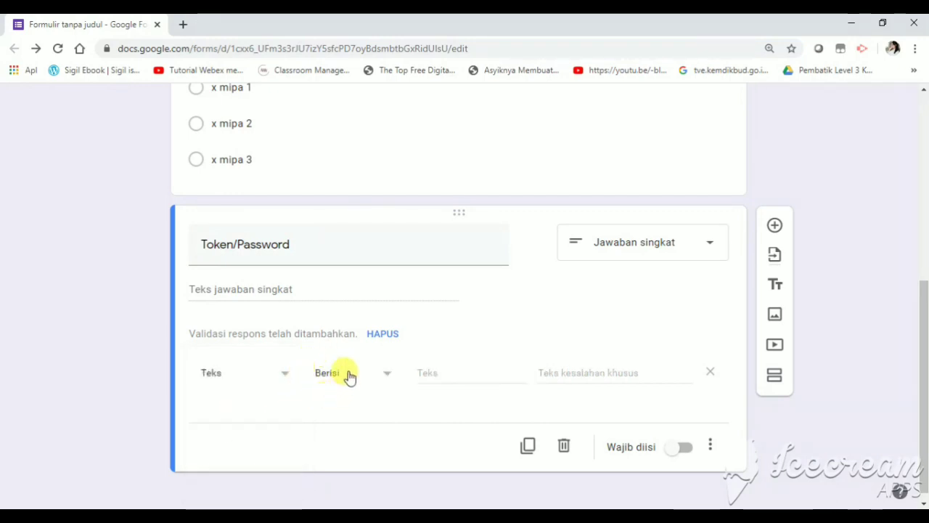
pyautogui.click(423, 372)
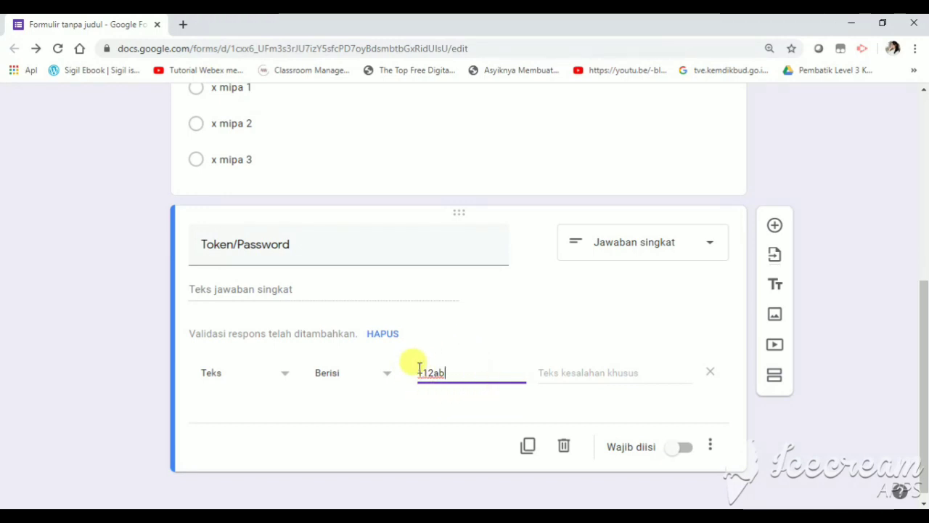
pyautogui.click(550, 374)
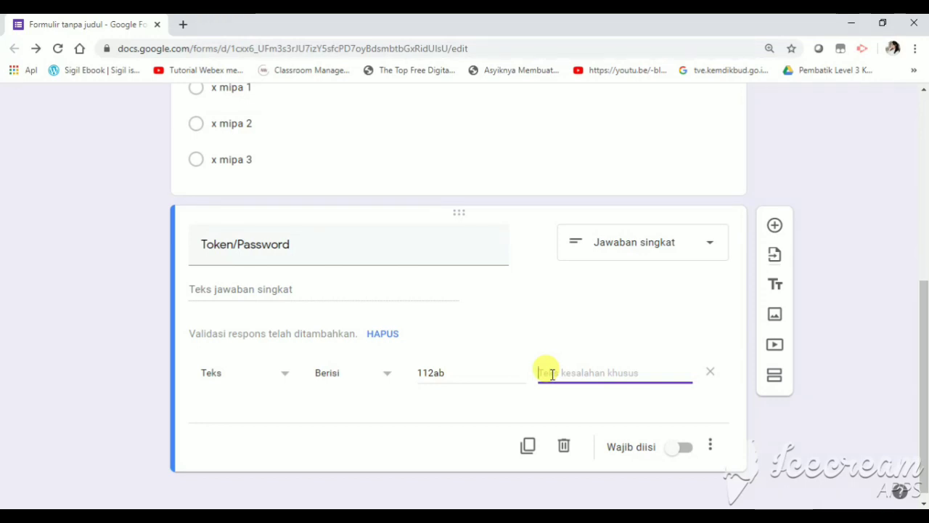
# Set the error message 'Maaf token yanganda masukkan salah, silakan ulangi lagi', make it required, and add a section
pyautogui.write('Ma')
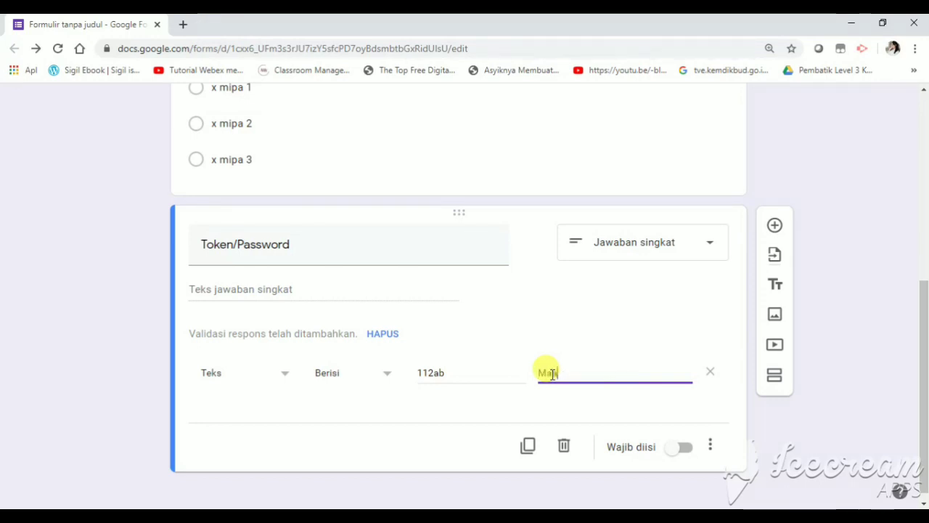
pyautogui.write('af')
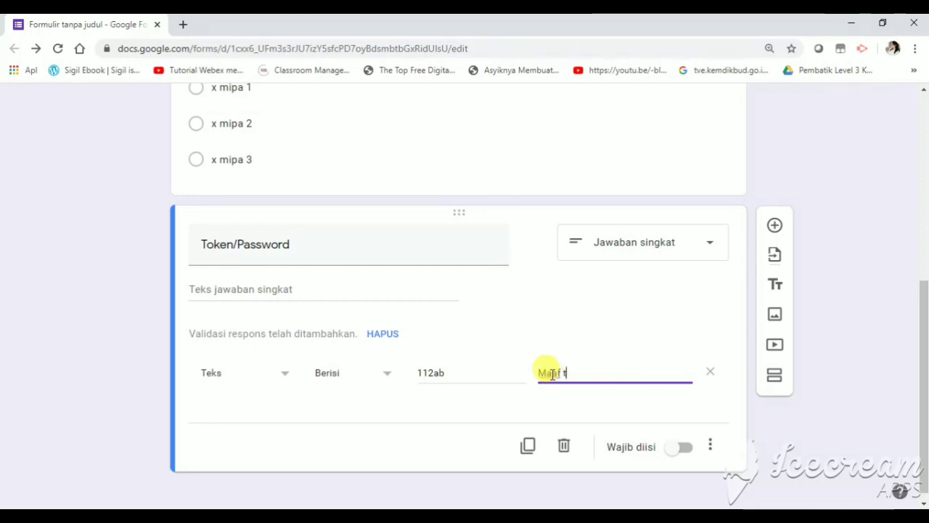
pyautogui.write(' token yan')
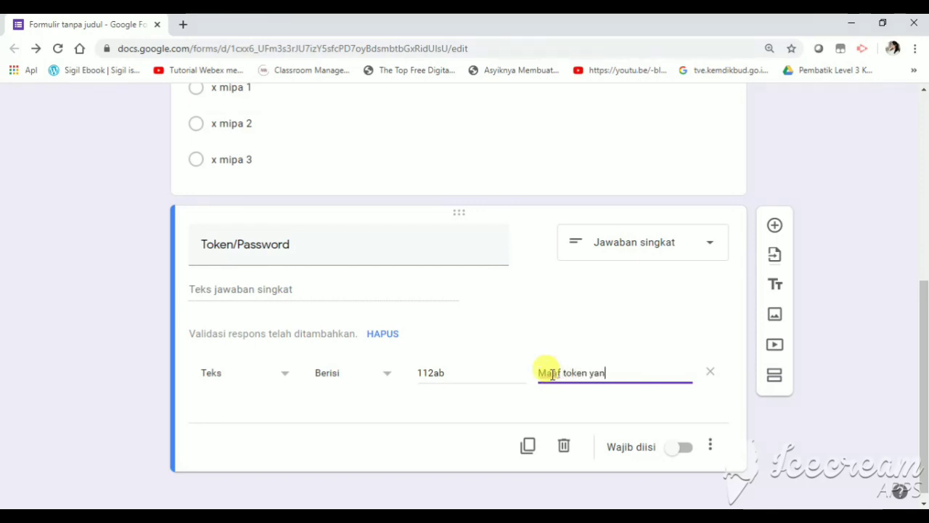
pyautogui.write('ganda masukkan ')
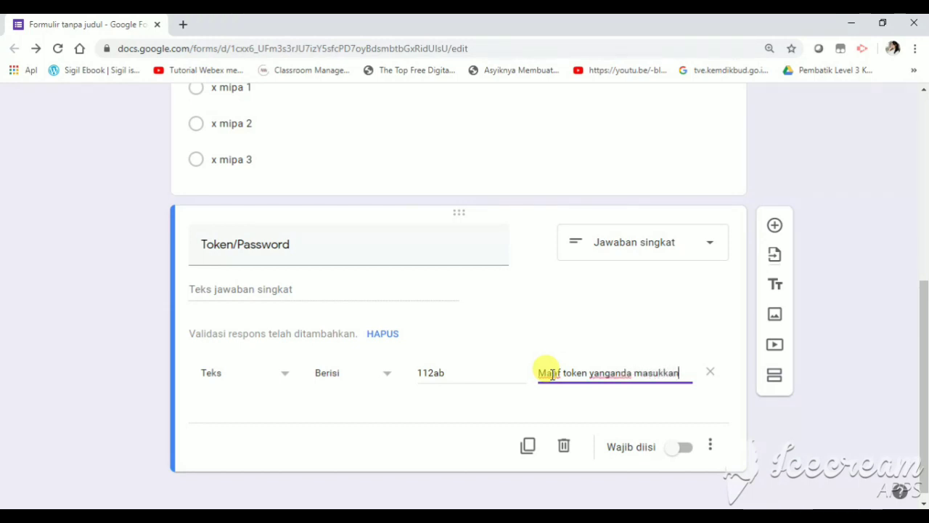
pyautogui.write('salah')
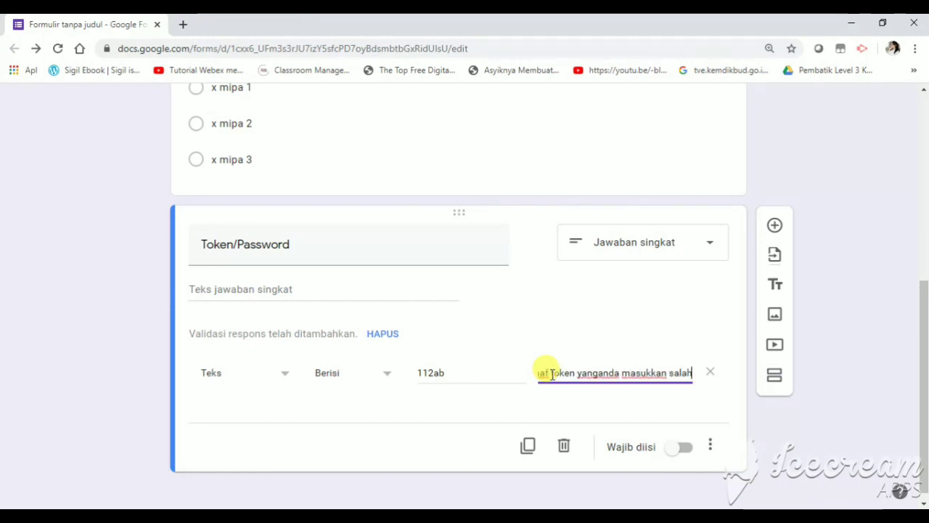
pyautogui.write(', silaka')
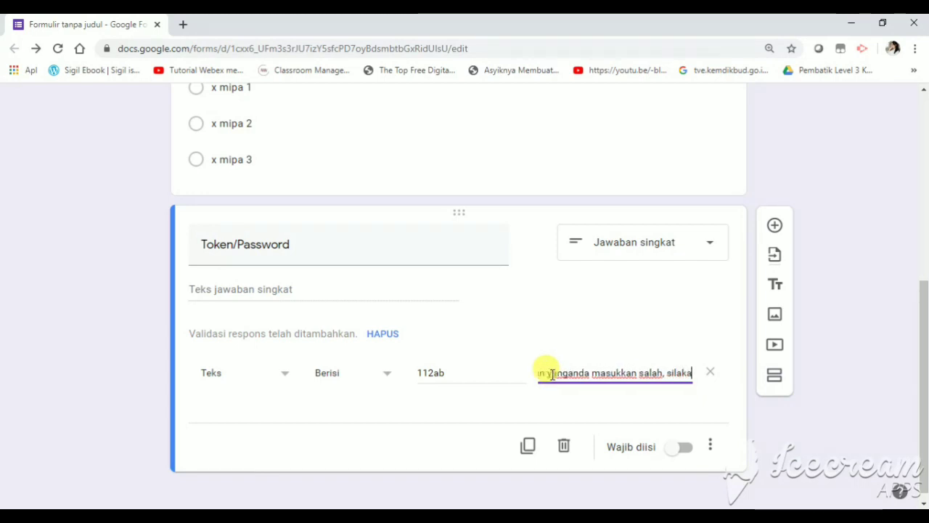
pyautogui.write('n ulang')
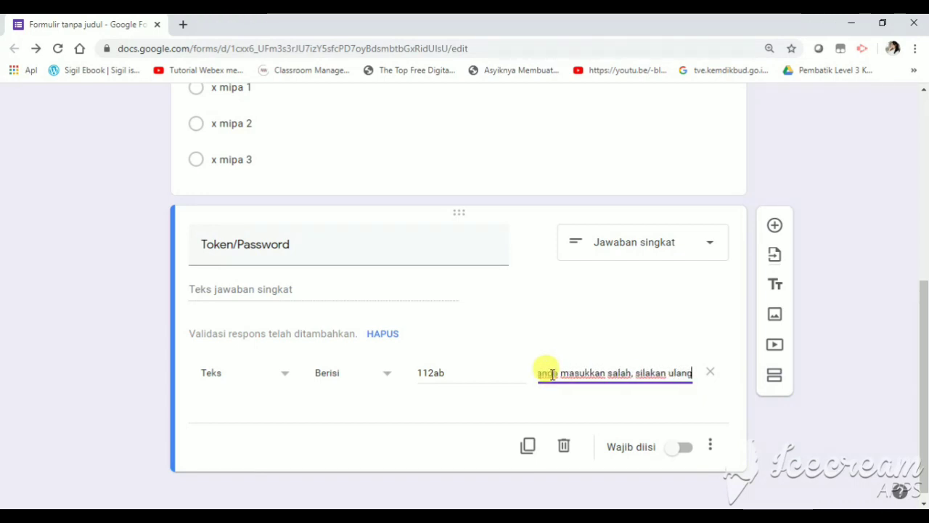
pyautogui.write('i lagi')
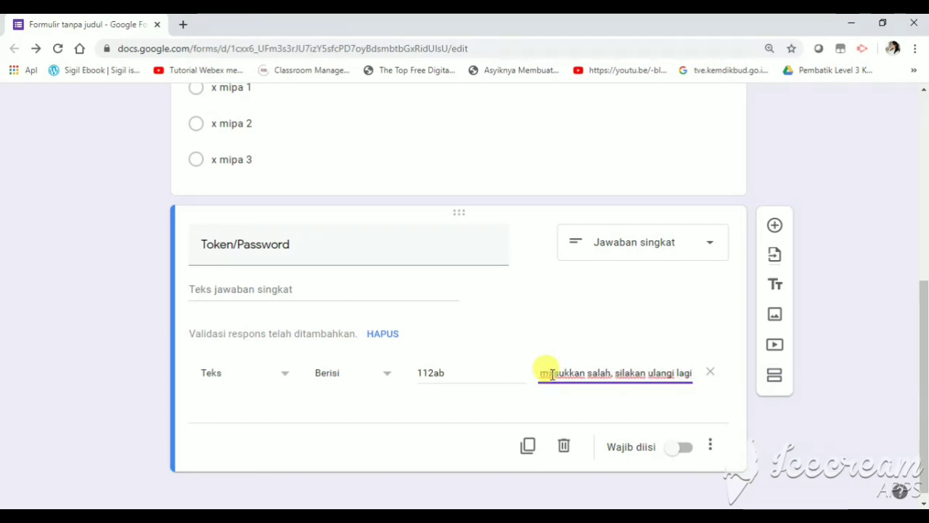
pyautogui.click(683, 450)
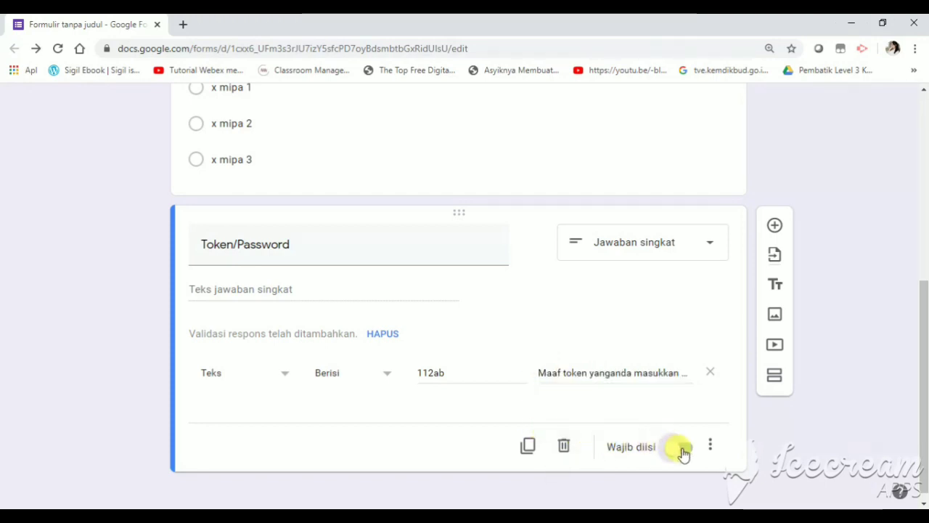
pyautogui.click(775, 375)
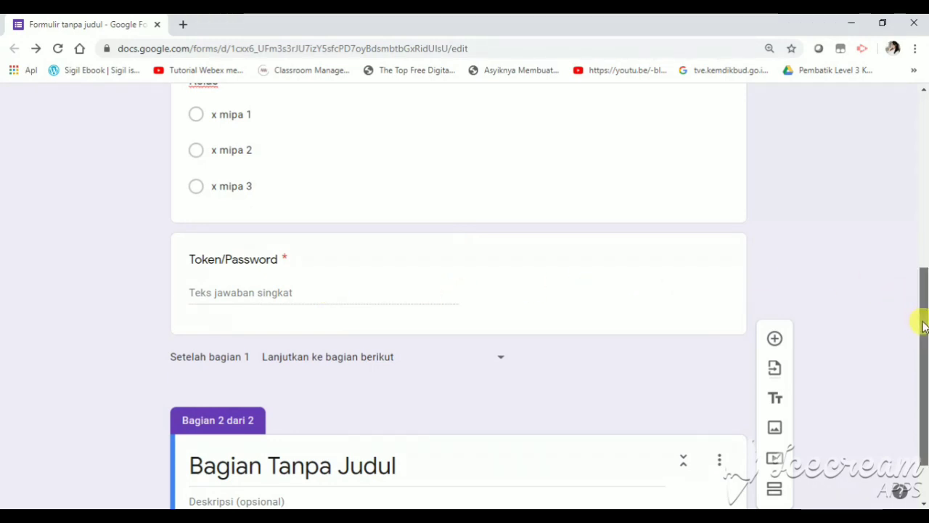
# Preview the form and fill in a student's full name
pyautogui.moveTo(922, 318); pyautogui.dragTo(904, 128)
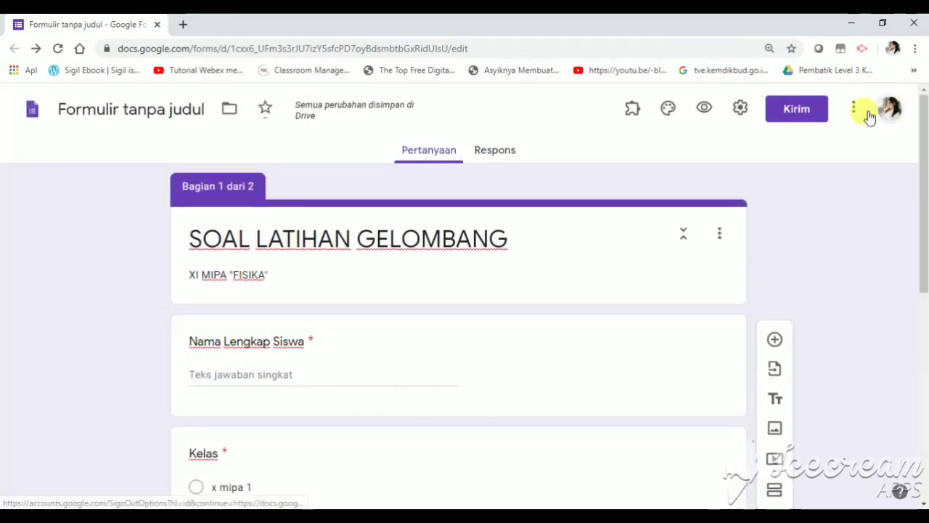
pyautogui.click(703, 110)
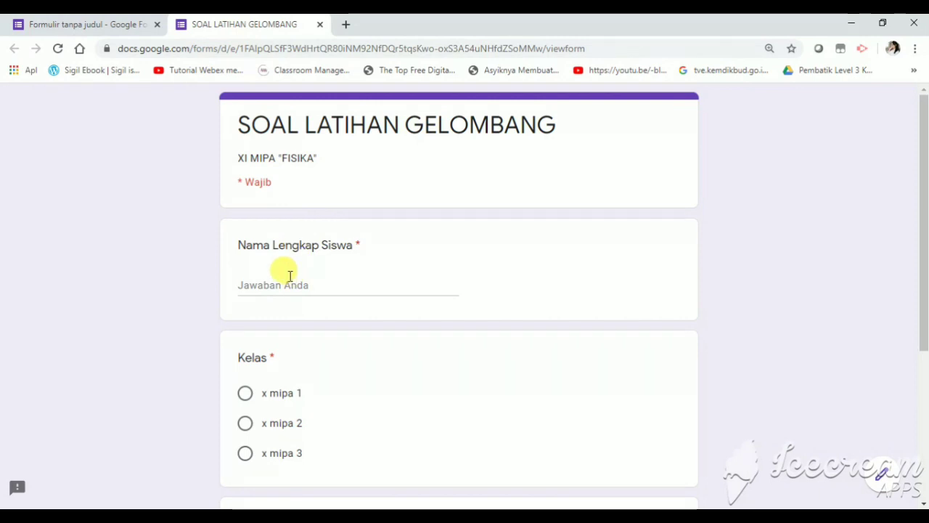
pyautogui.click(289, 274)
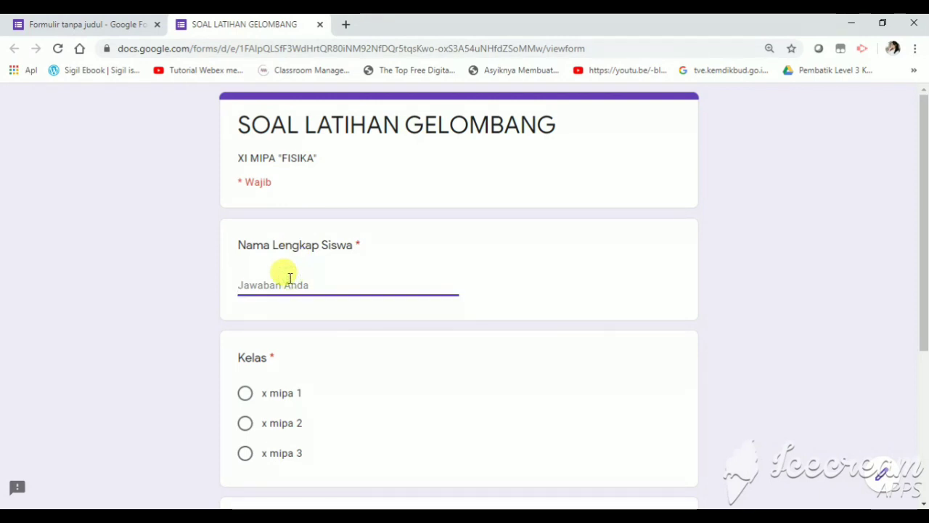
pyautogui.write('sasa')
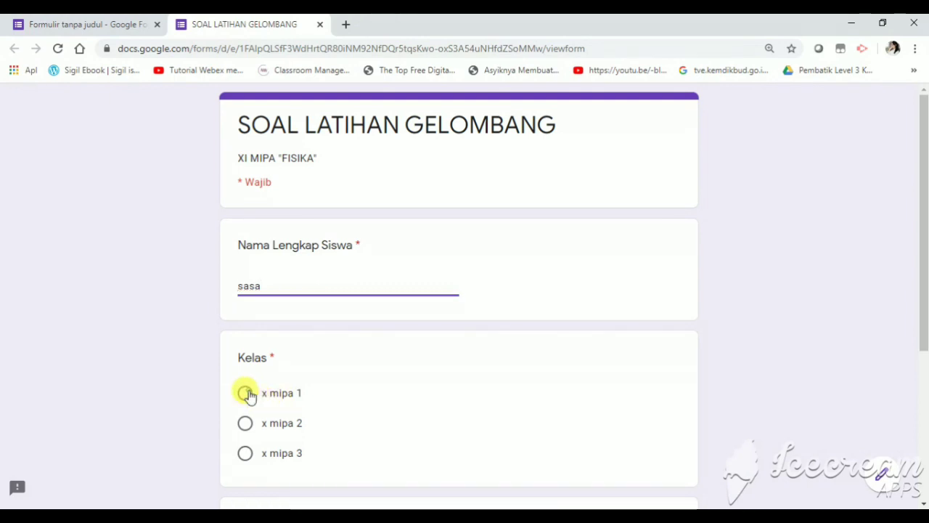
# Choose class x mipa 1, enter the correct token, and advance to the next section
pyautogui.click(245, 392)
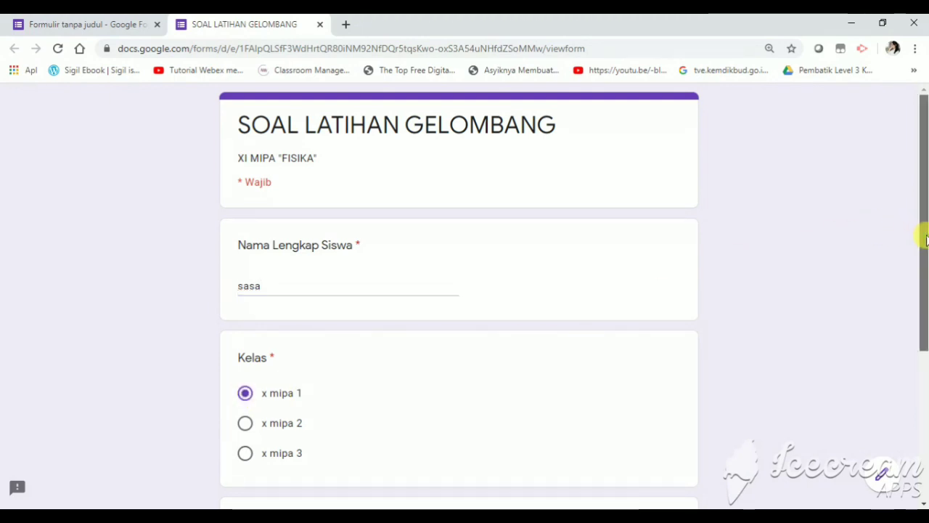
pyautogui.moveTo(925, 240); pyautogui.dragTo(800, 398)
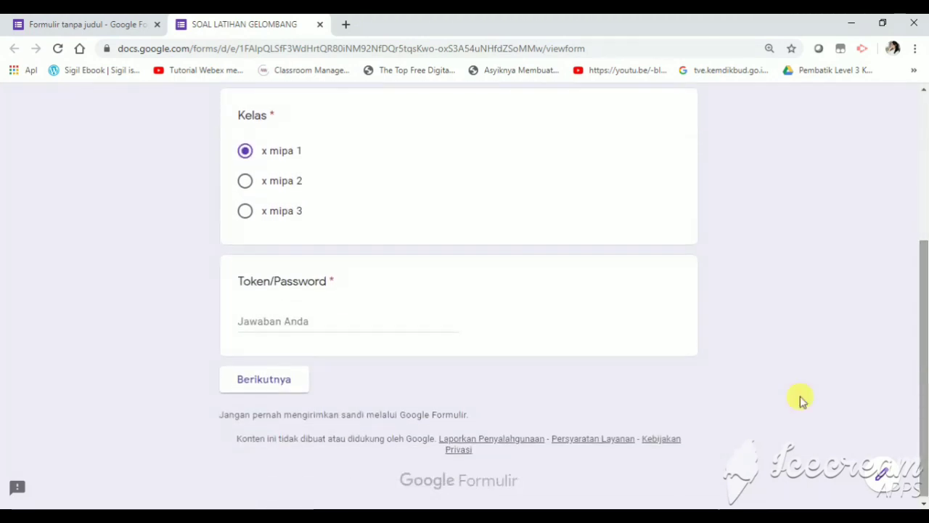
pyautogui.click(282, 324)
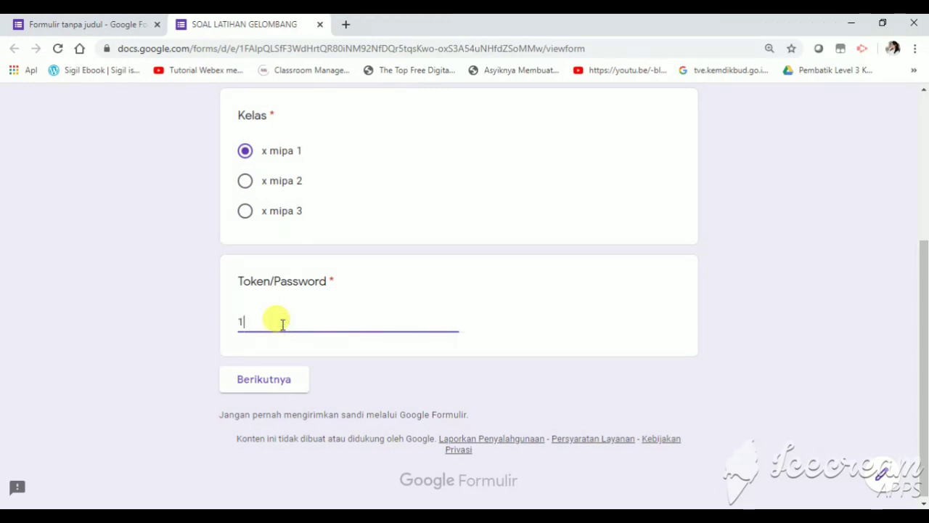
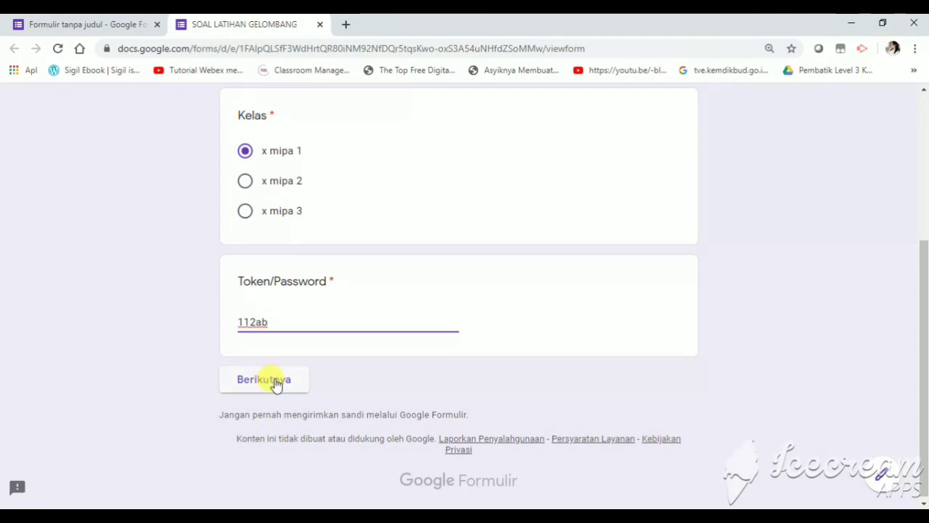
pyautogui.click(275, 384)
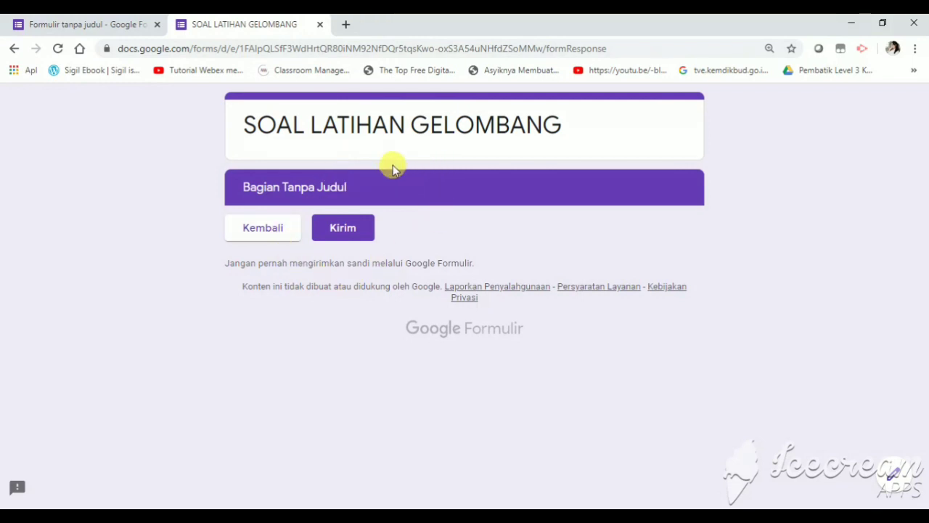
# Close the preview, reopen a fresh one, and enter a student's full name
pyautogui.click(320, 25)
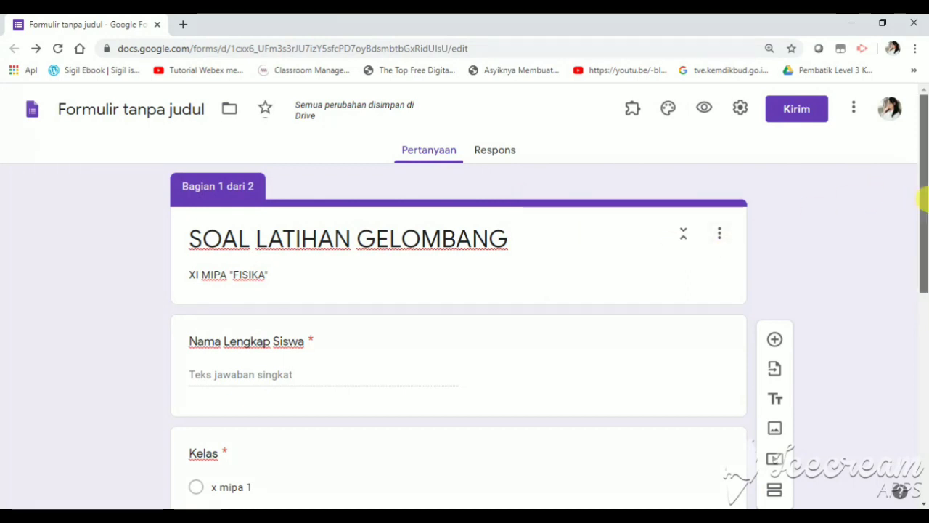
pyautogui.moveTo(923, 197)
pyautogui.mouseDown()
pyautogui.moveTo(925, 410)
pyautogui.moveTo(922, 193)
pyautogui.mouseUp()
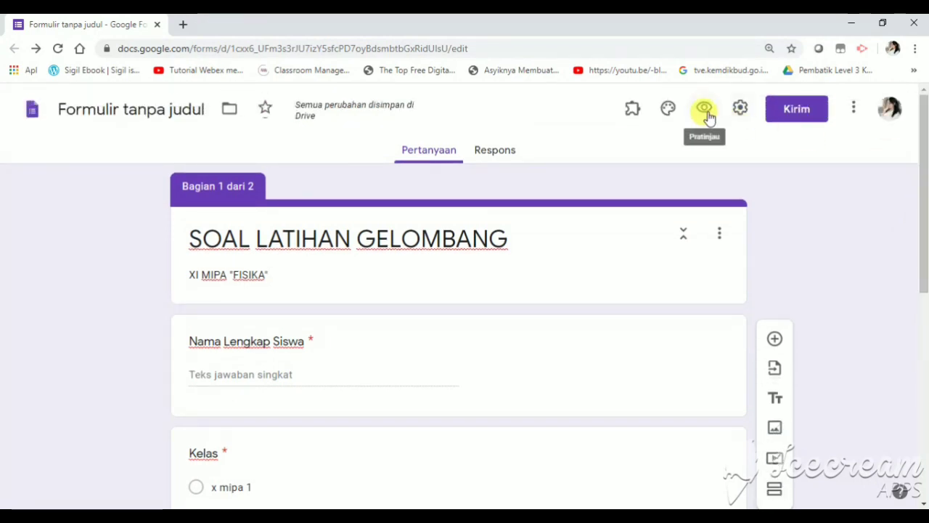
pyautogui.click(705, 112)
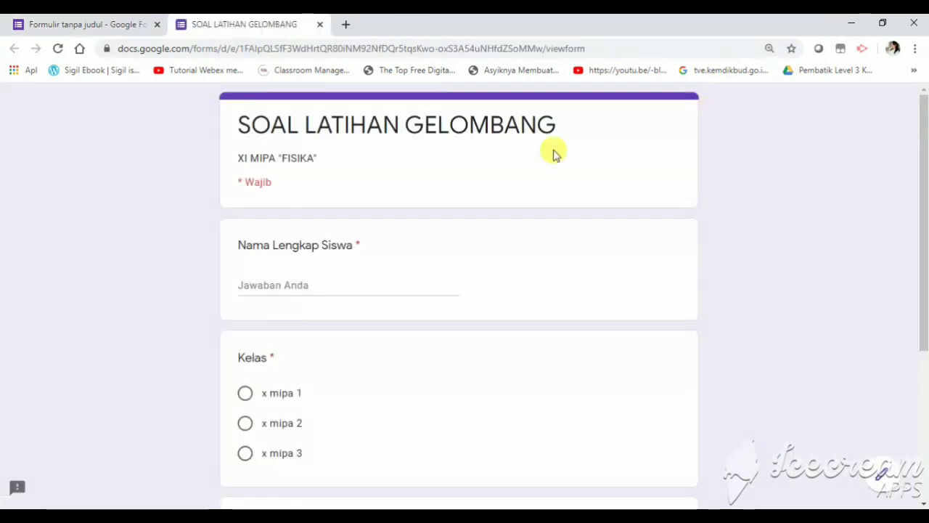
pyautogui.click(321, 278)
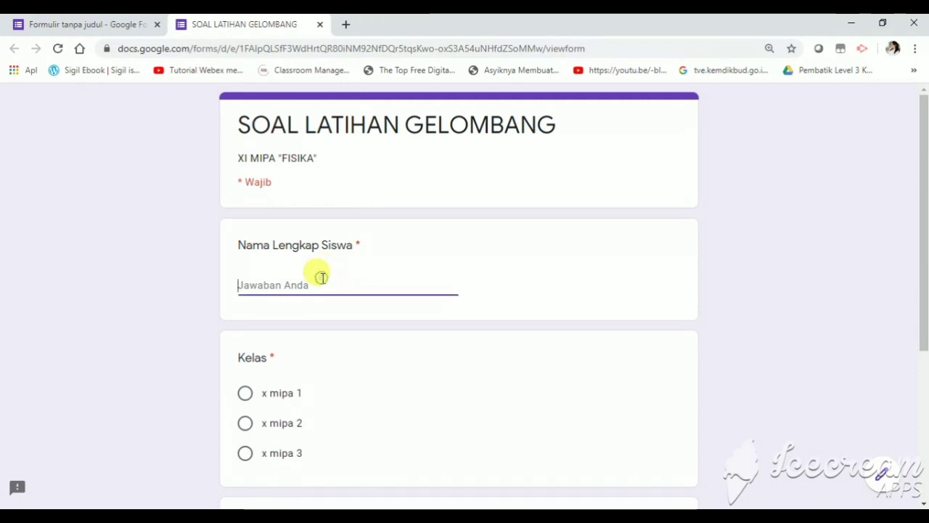
pyautogui.write('an')
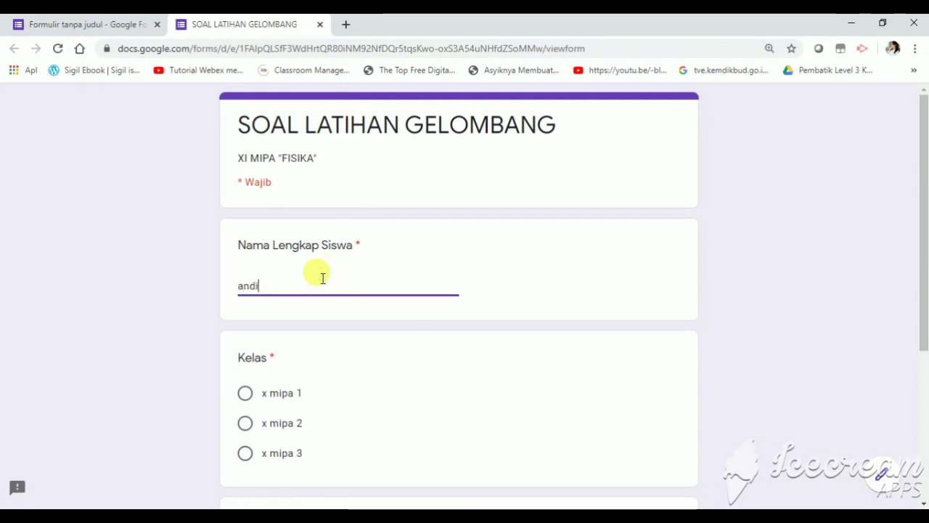
pyautogui.write('di')
# Pick class x mipa 1 and submit an incorrect token to trigger the custom error
pyautogui.click(245, 394)
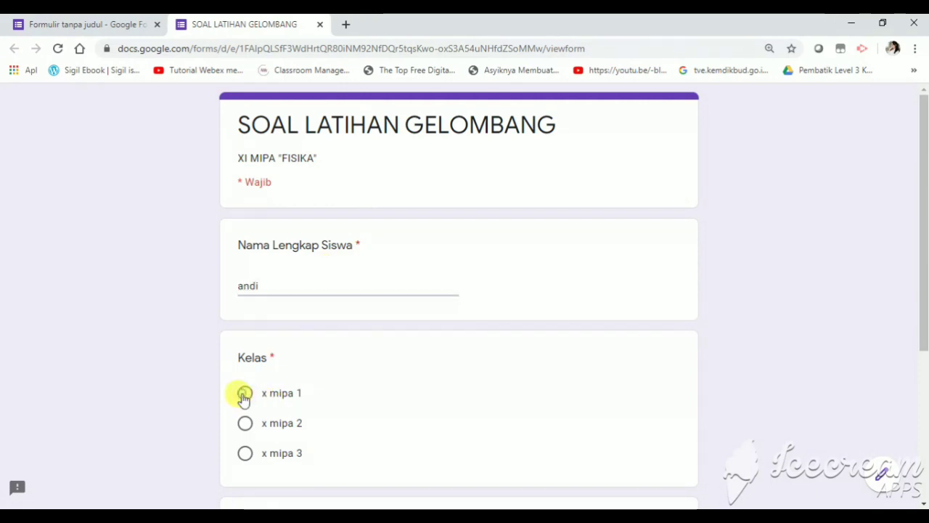
pyautogui.scroll(-3, 243, 395)
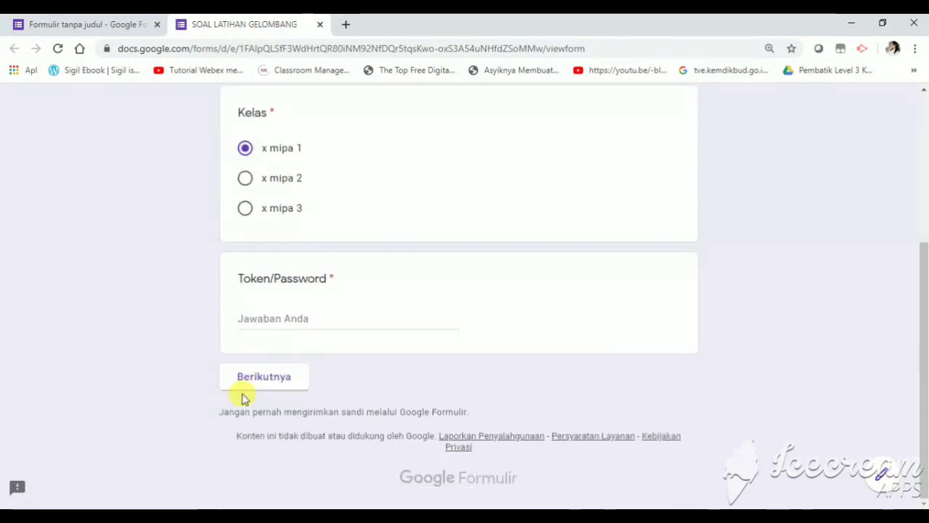
pyautogui.click(249, 317)
pyautogui.write('123ab')
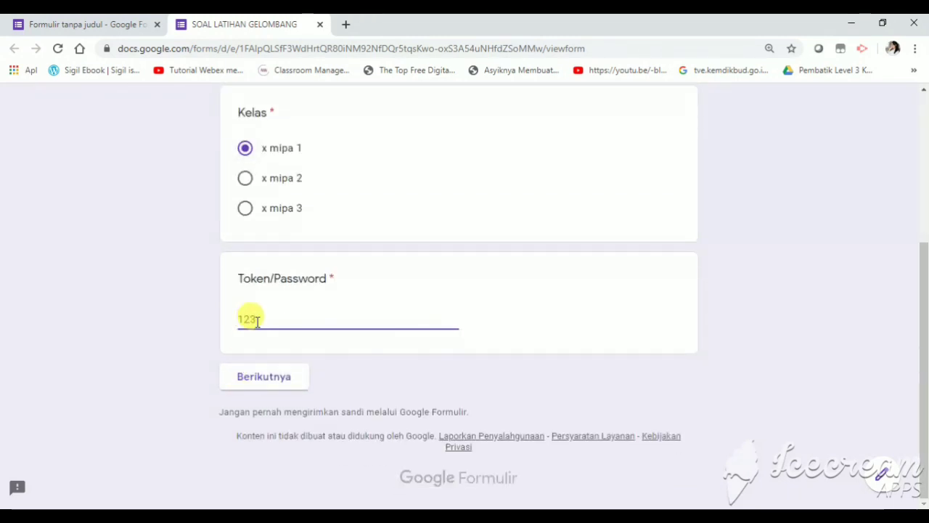
pyautogui.click(274, 378)
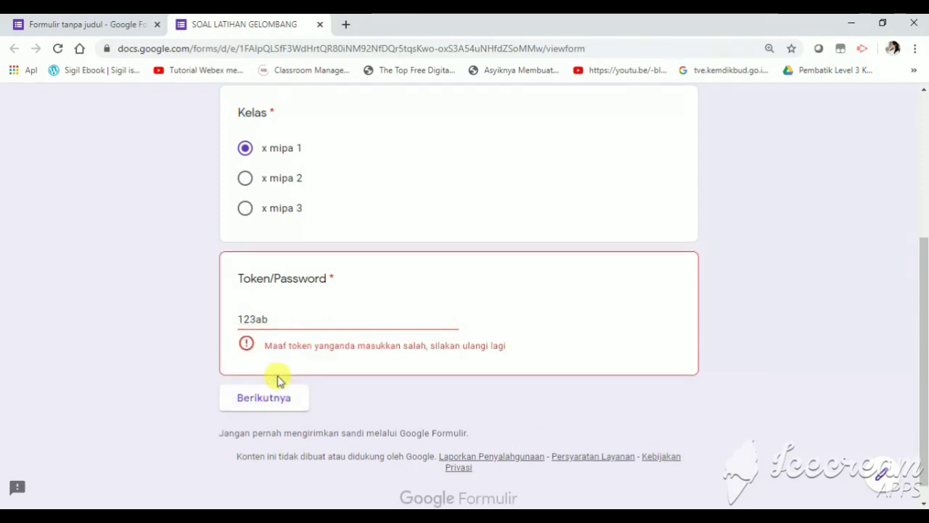